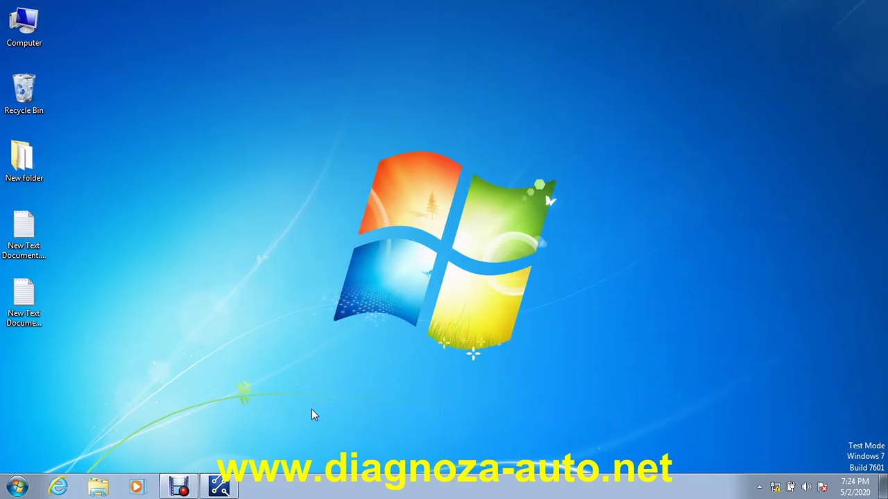
Step: Launch VVDIProg and target the 2-MCU RENESAS-V850 chip D70F3379
{"action": "left_click", "coordinate": [220, 488]}
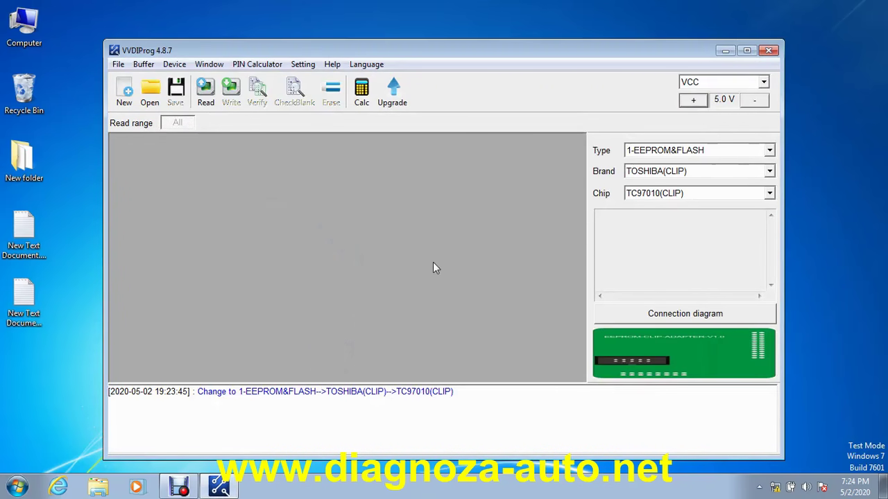
{"action": "left_click", "coordinate": [769, 151]}
{"action": "left_click", "coordinate": [721, 174]}
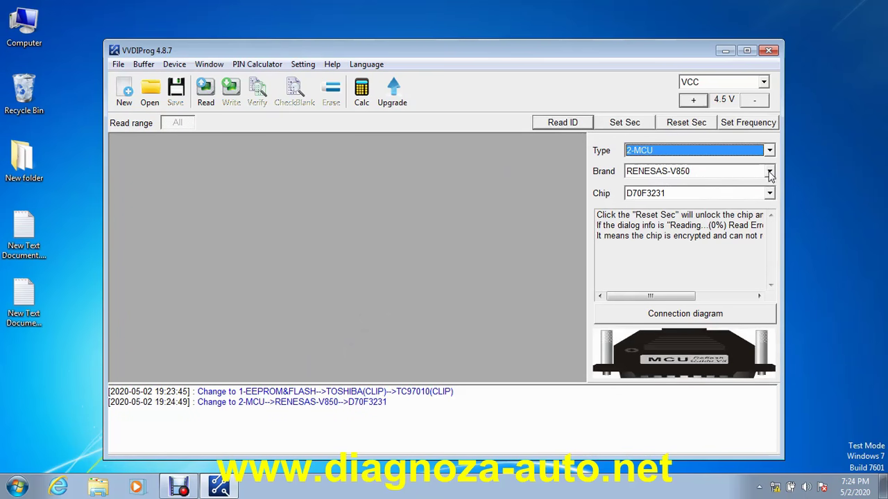
{"action": "left_click", "coordinate": [770, 194]}
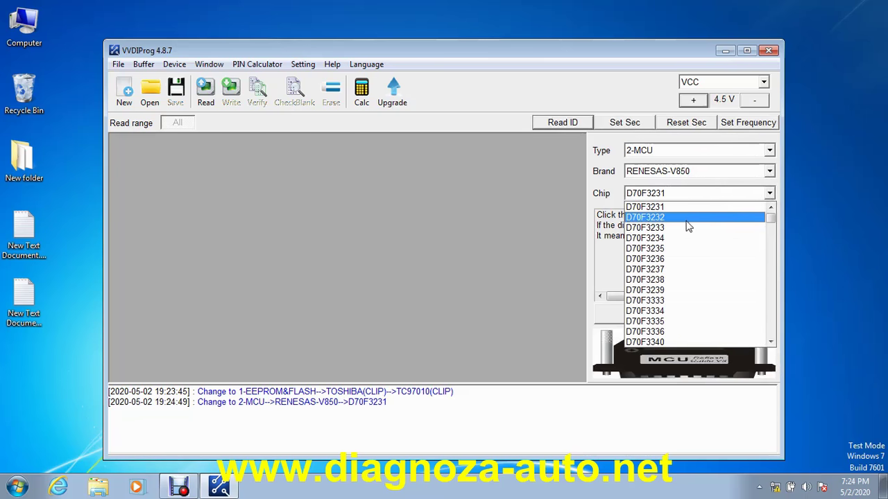
{"action": "scroll", "coordinate": [723, 331], "scroll_direction": "down", "scroll_amount": 3}
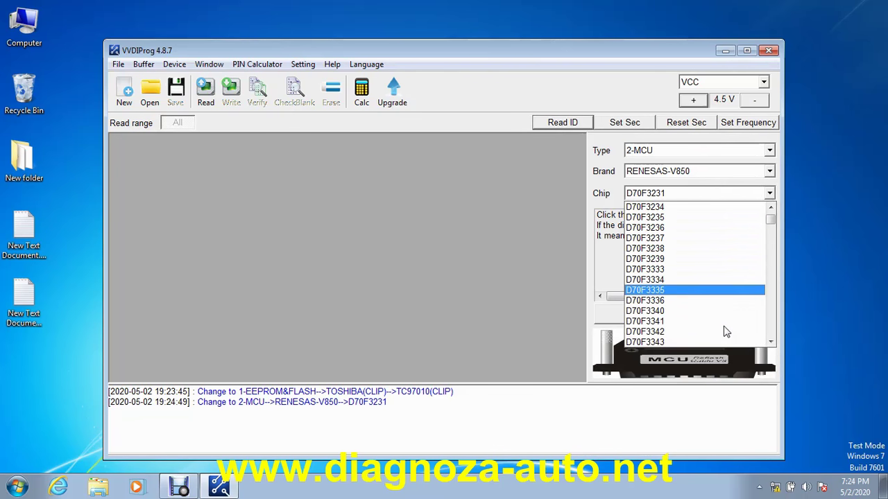
{"action": "scroll", "coordinate": [734, 307], "scroll_direction": "down", "scroll_amount": 11}
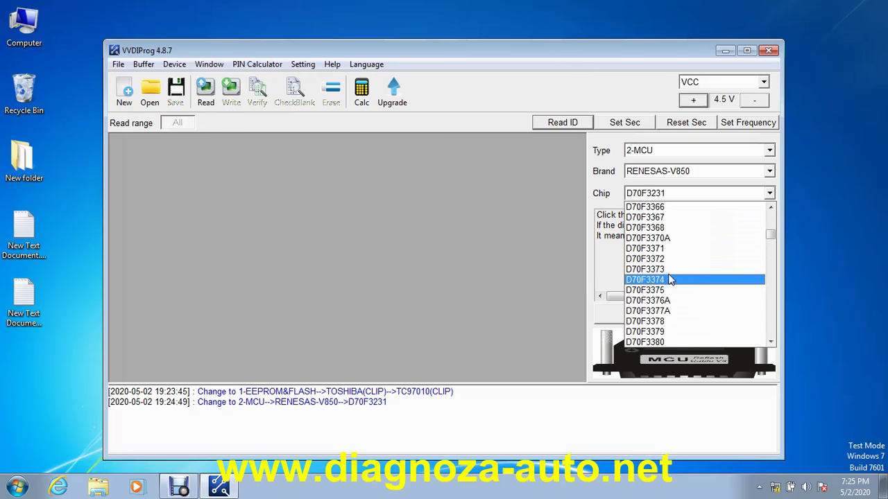
{"action": "left_click", "coordinate": [669, 333]}
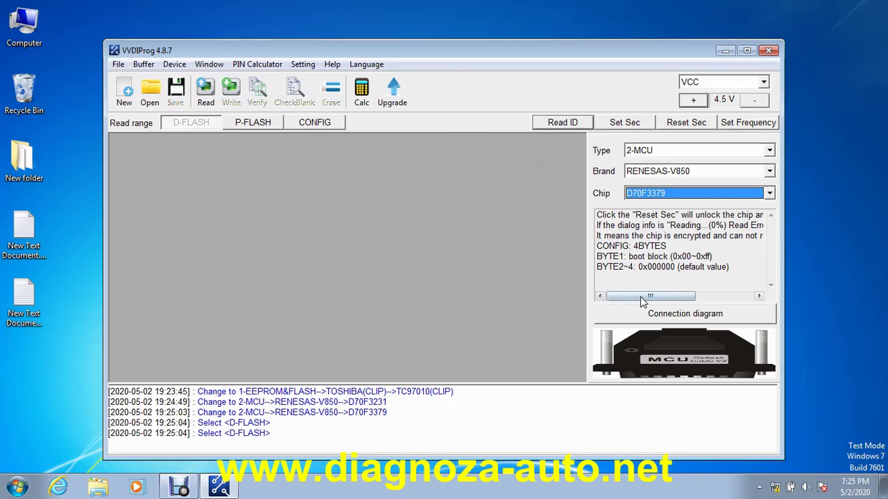
{"action": "left_click", "coordinate": [660, 318]}
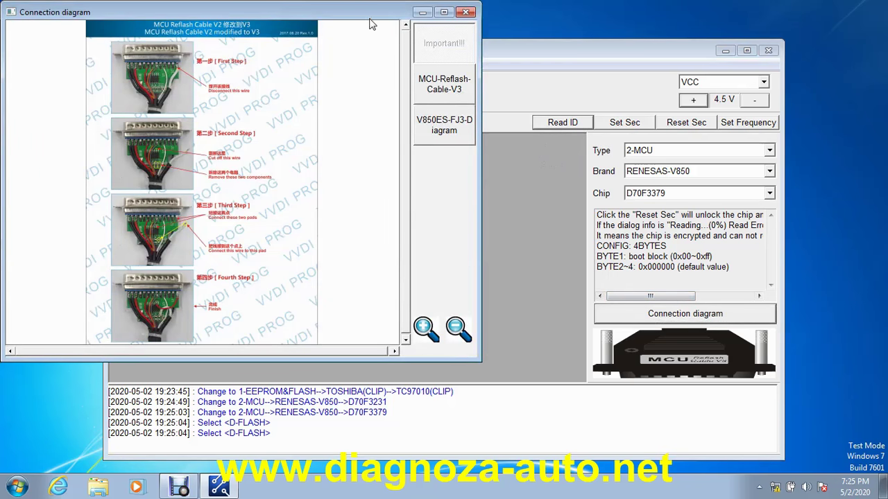
{"action": "left_click_drag", "start_coordinate": [360, 17], "coordinate": [505, 33]}
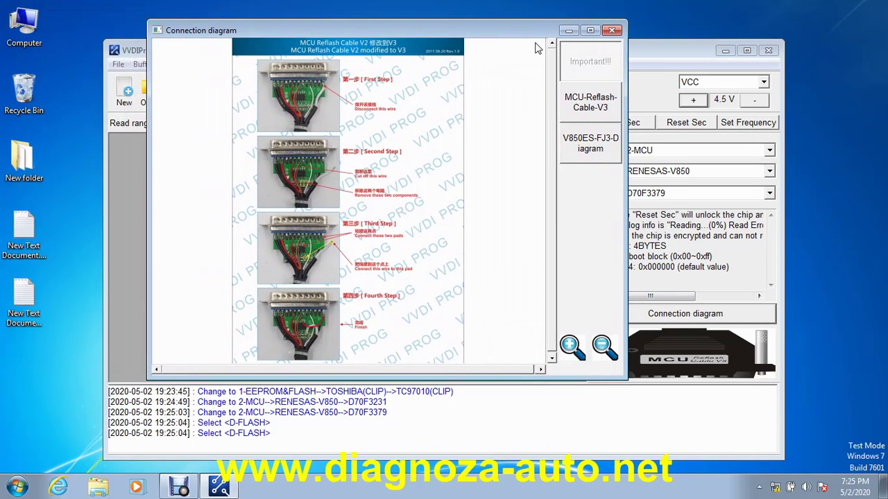
{"action": "left_click", "coordinate": [590, 30]}
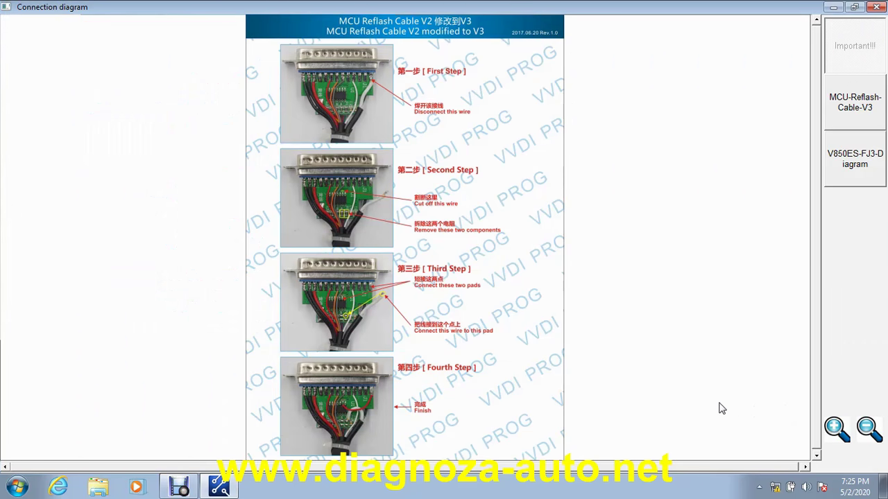
{"action": "scroll", "coordinate": [721, 409], "scroll_direction": "up", "scroll_amount": 5}
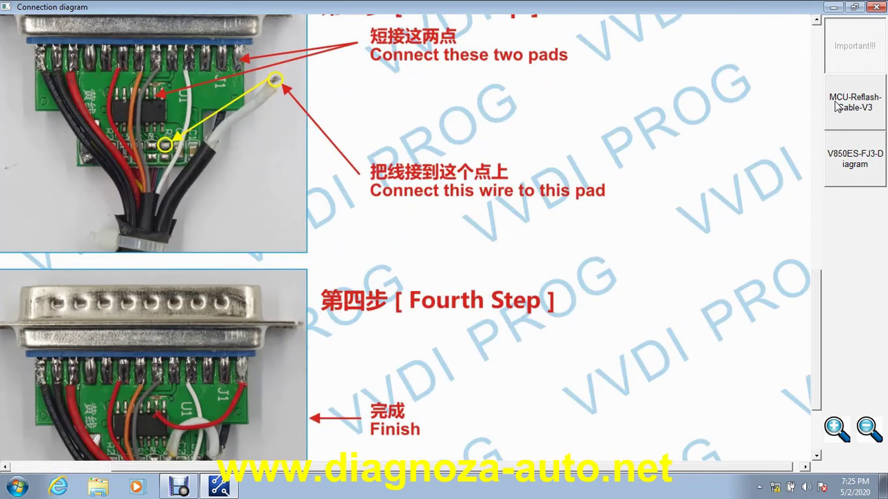
{"action": "left_click_drag", "start_coordinate": [432, 226], "coordinate": [618, 234]}
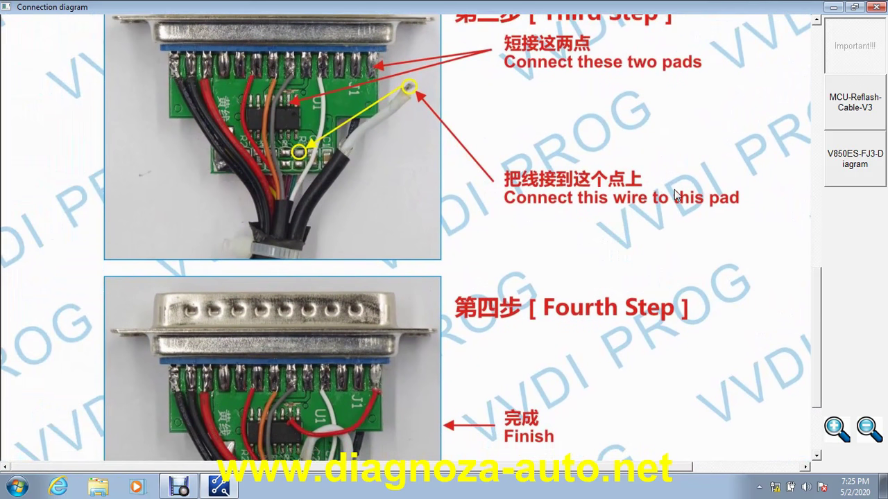
{"action": "left_click", "coordinate": [855, 115]}
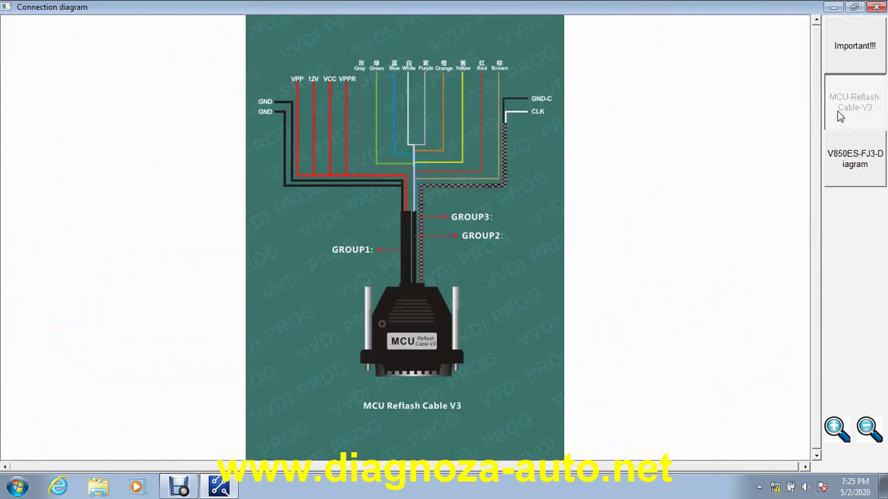
{"action": "scroll", "coordinate": [574, 201], "scroll_direction": "up", "scroll_amount": 4}
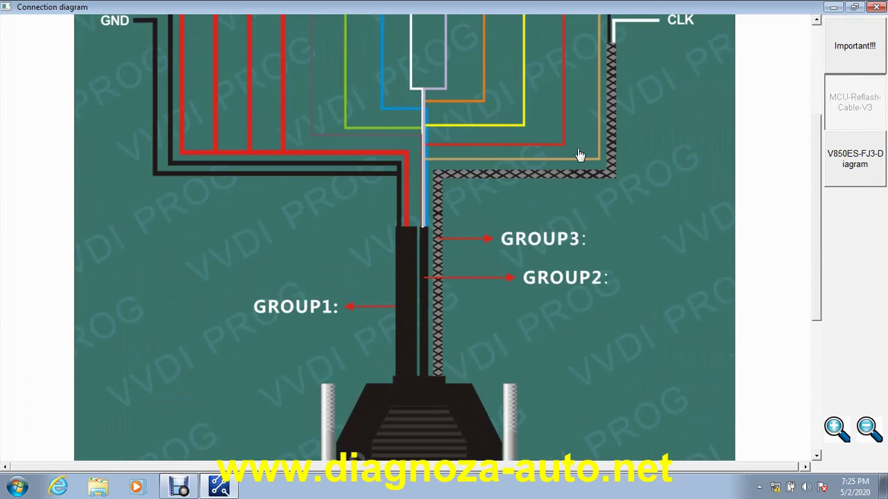
{"action": "left_click_drag", "start_coordinate": [581, 155], "coordinate": [583, 323]}
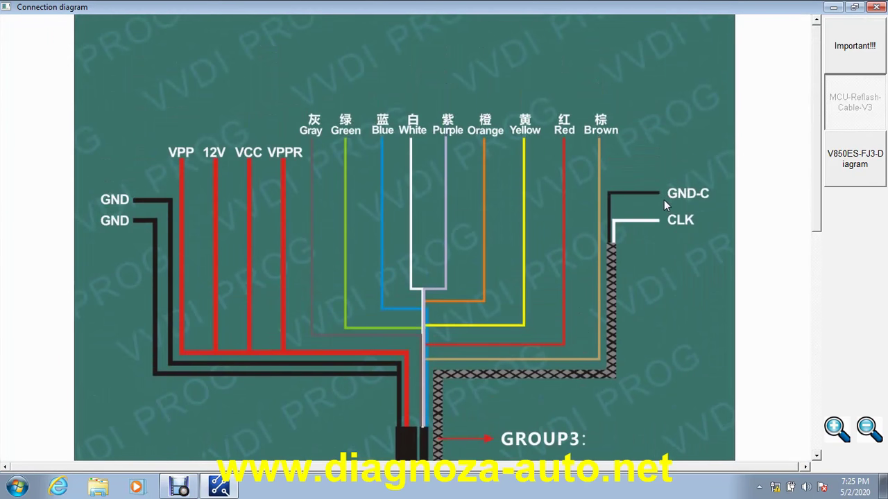
{"action": "left_click", "coordinate": [855, 165]}
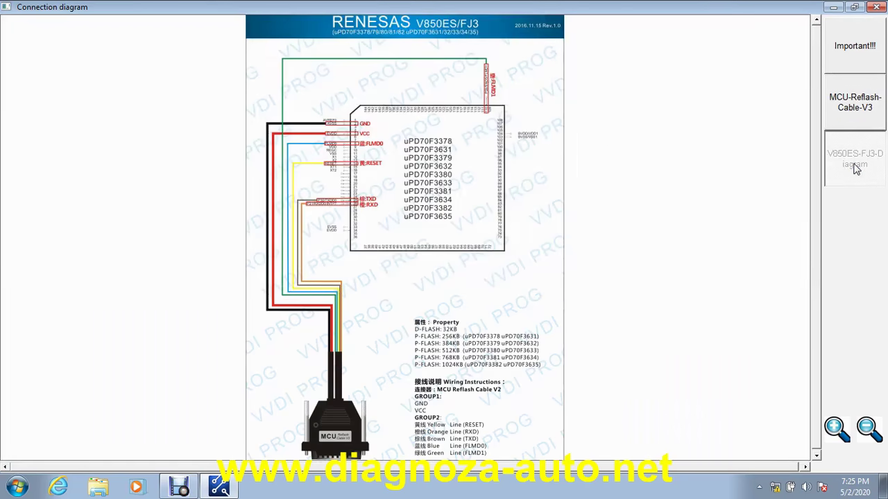
{"action": "scroll", "coordinate": [732, 187], "scroll_direction": "up", "scroll_amount": 4}
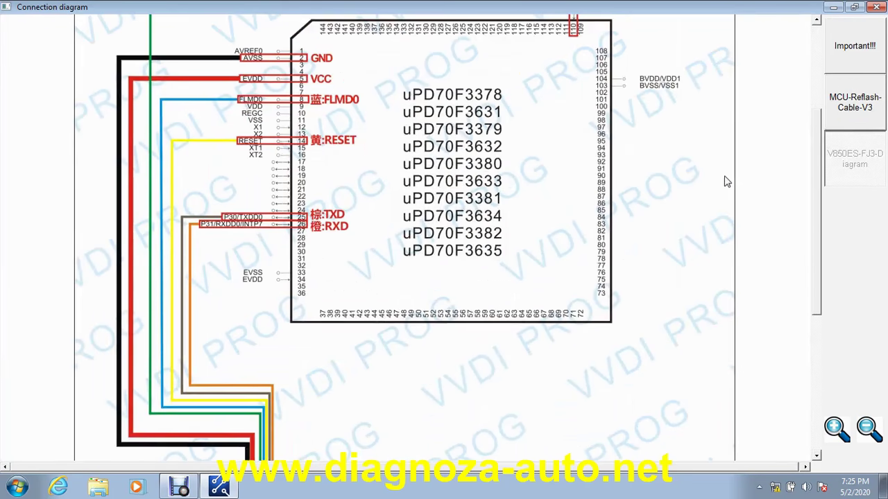
{"action": "left_click_drag", "start_coordinate": [671, 95], "coordinate": [681, 192]}
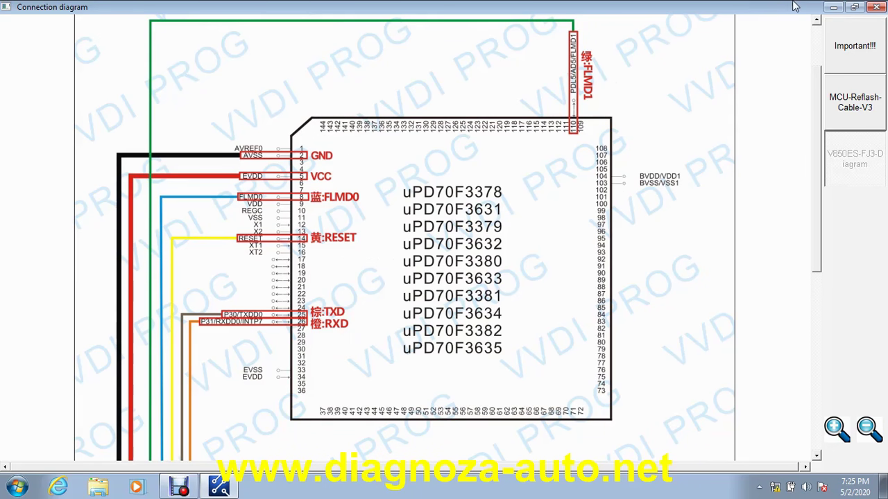
{"action": "left_click", "coordinate": [878, 8]}
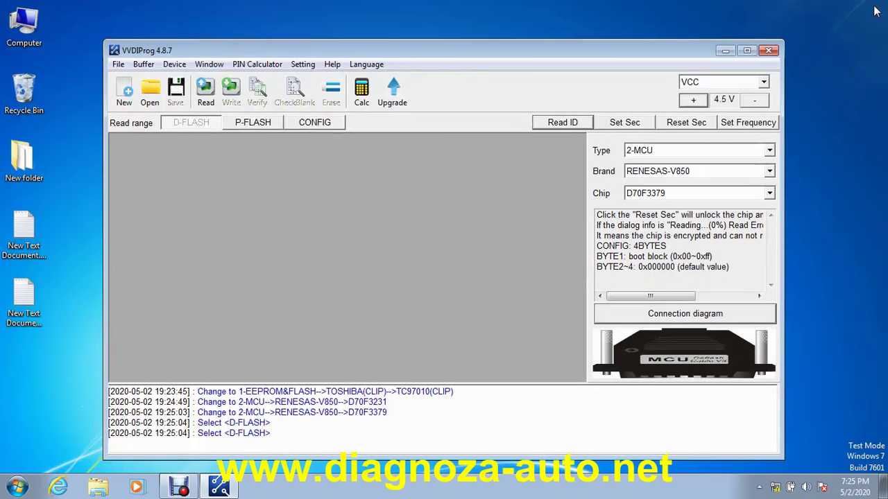
Step: Read the chip ID, then confirm frequency search from V850_BAUDRATE.cfg
{"action": "left_click", "coordinate": [554, 127]}
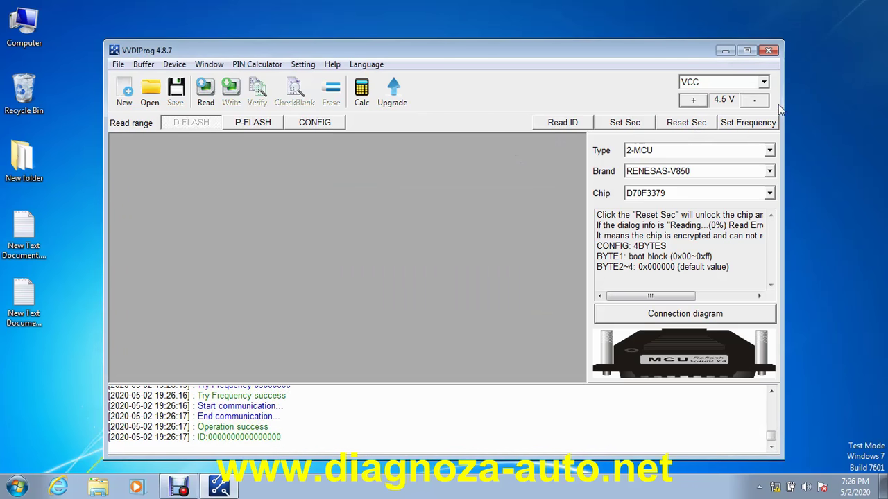
{"action": "left_click", "coordinate": [753, 123]}
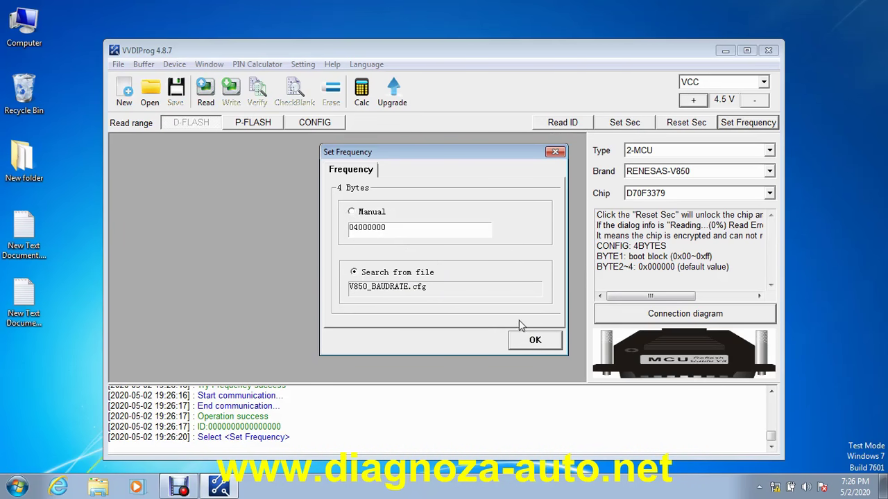
{"action": "left_click", "coordinate": [536, 342]}
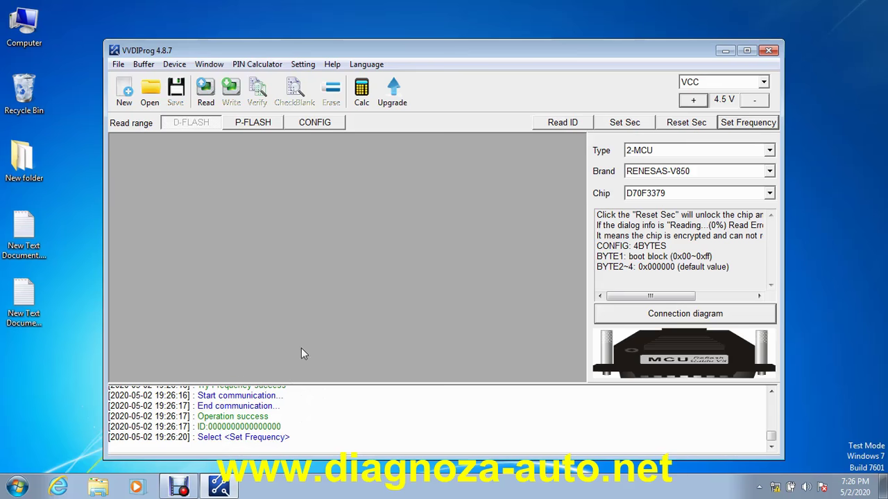
Step: Start a read of the P-FLASH range of the D70F3379
{"action": "left_click", "coordinate": [255, 123]}
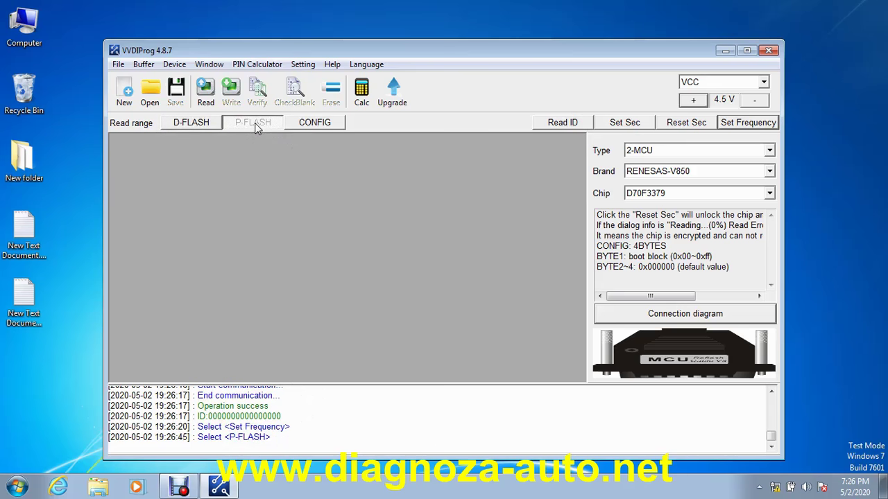
{"action": "left_click", "coordinate": [206, 93]}
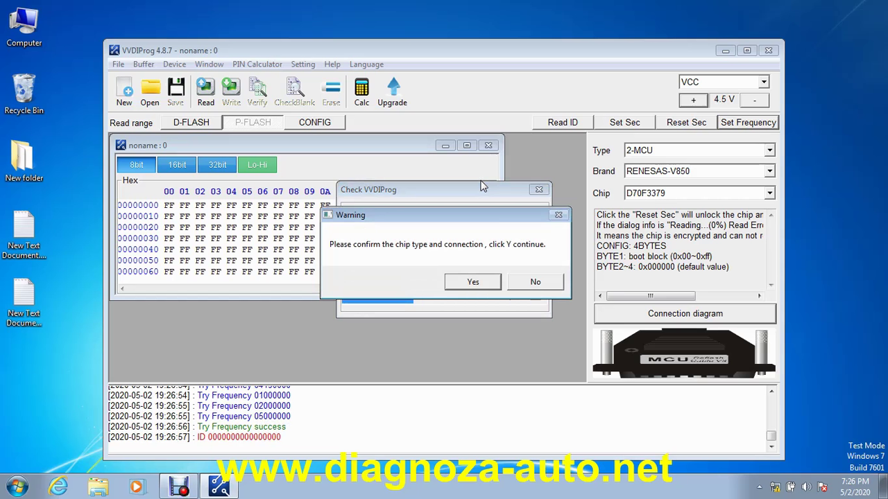
Step: Confirm the chip type and connection so the 0x60000-byte P-FLASH read completes
{"action": "left_click", "coordinate": [474, 283]}
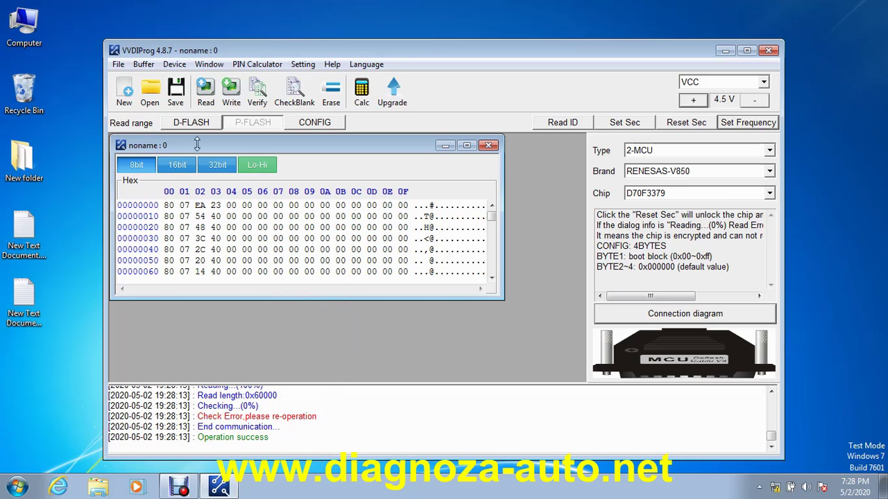
Step: Save the P-FLASH dump as D70F3379.bin in BCM Corsa D and close VVDIProg
{"action": "left_click", "coordinate": [176, 91]}
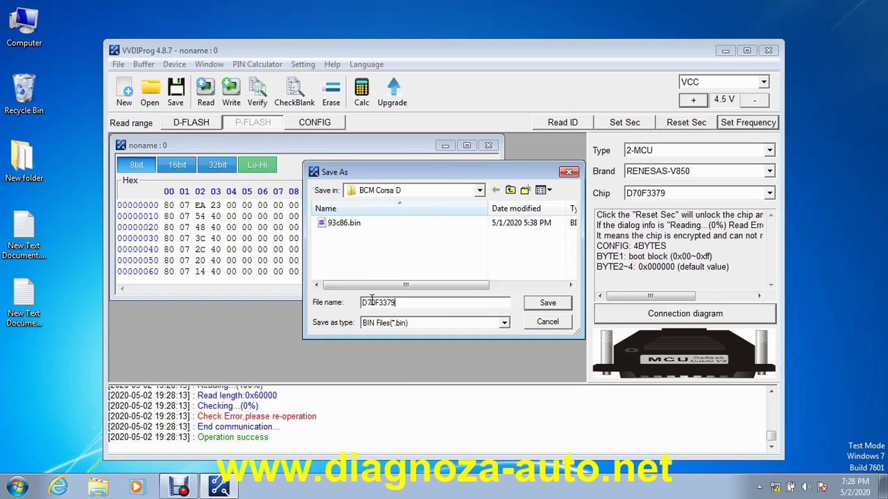
{"action": "left_click", "coordinate": [548, 304]}
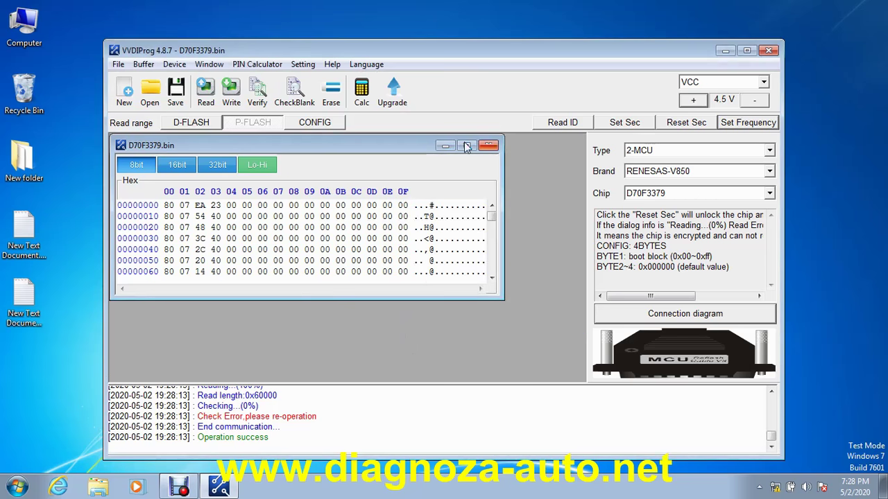
{"action": "left_click", "coordinate": [768, 52]}
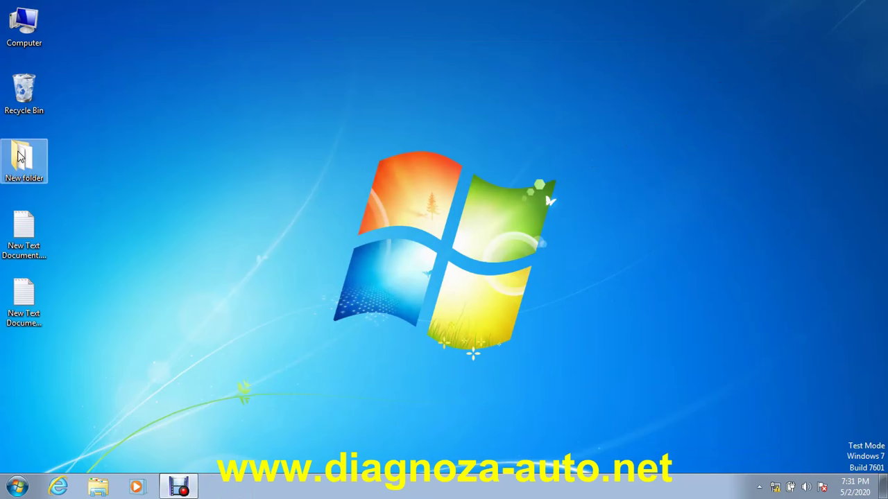
Step: Launch the HexCmp comparison tool from the desktop's New folder
{"action": "double_click", "coordinate": [21, 156]}
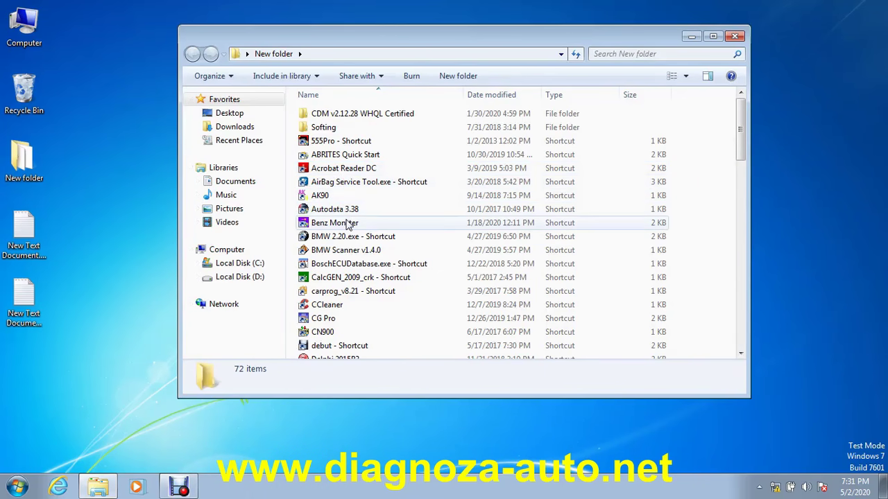
{"action": "scroll", "coordinate": [344, 246], "scroll_direction": "down", "scroll_amount": 3}
{"action": "scroll", "coordinate": [345, 249], "scroll_direction": "down", "scroll_amount": 3}
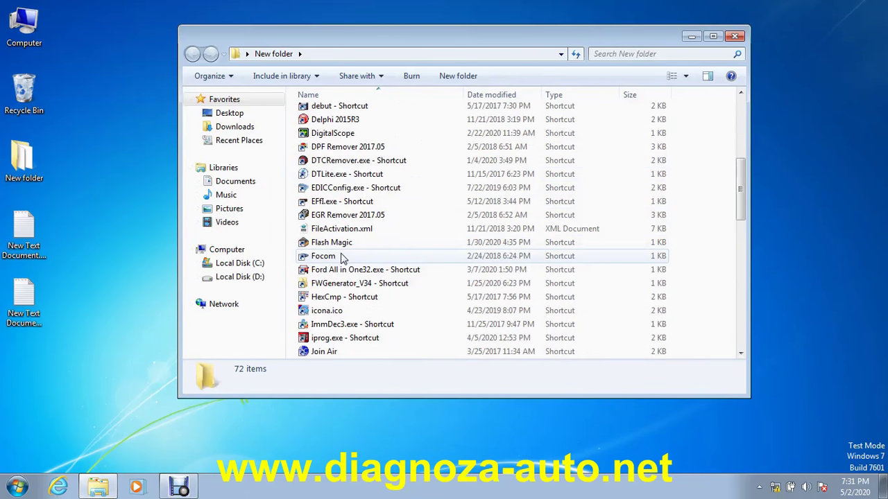
{"action": "double_click", "coordinate": [331, 297]}
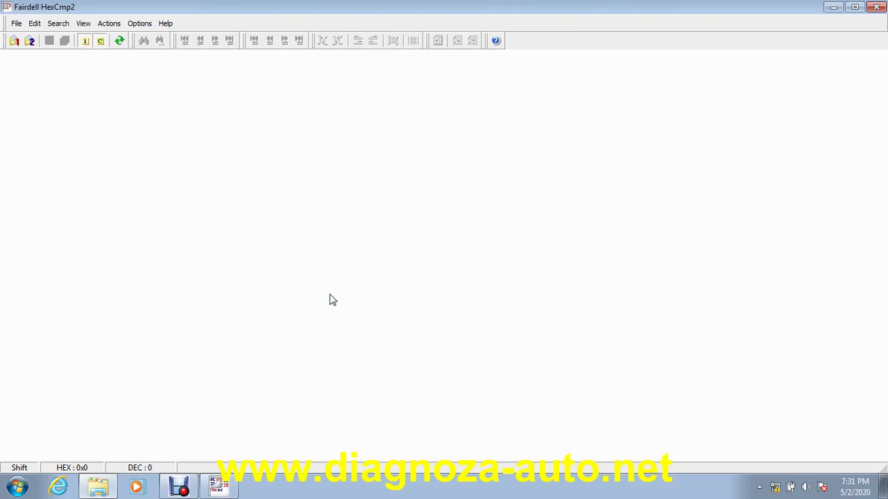
Step: Load D70F3379.bin and D70F3379-1.bin as the two files to compare
{"action": "left_click", "coordinate": [15, 43]}
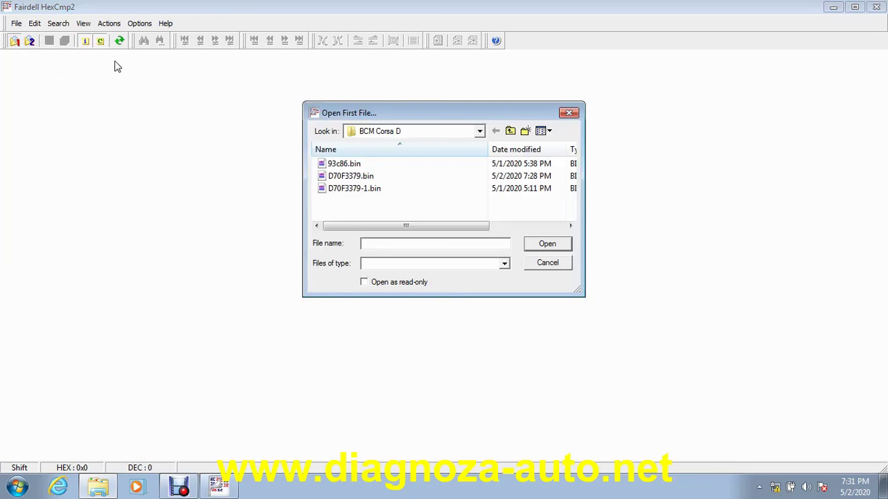
{"action": "left_click", "coordinate": [350, 176]}
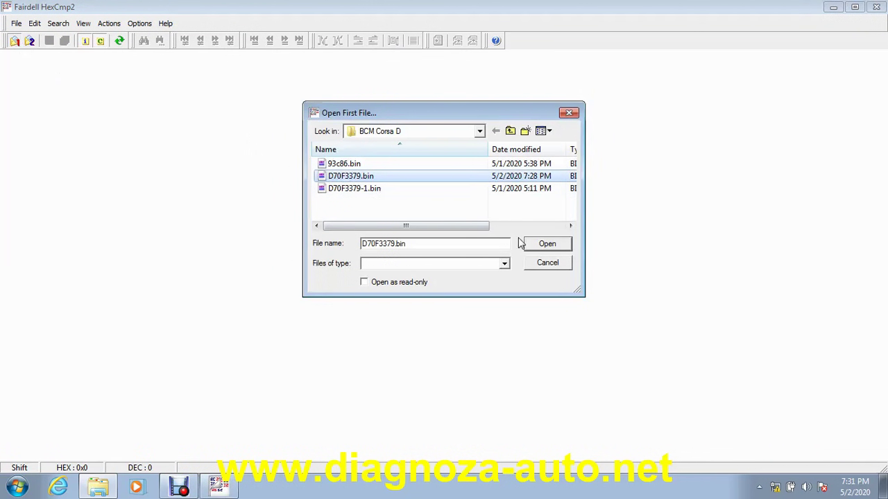
{"action": "left_click", "coordinate": [547, 250]}
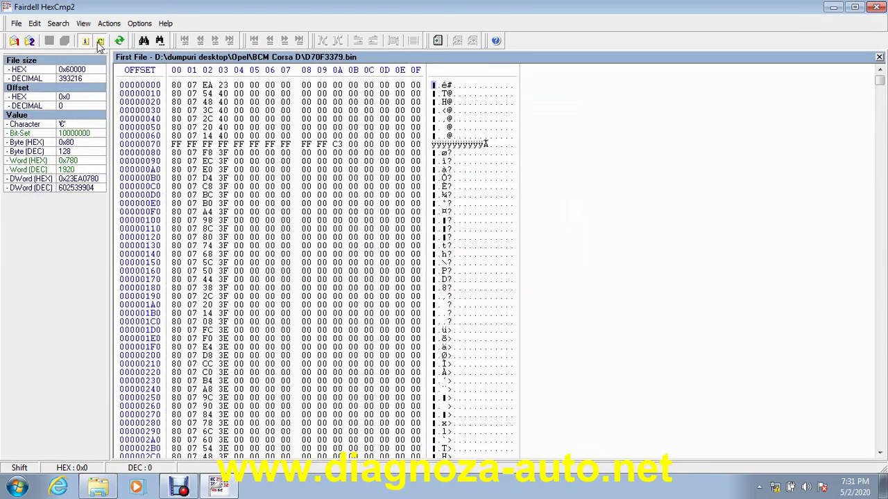
{"action": "left_click", "coordinate": [29, 40]}
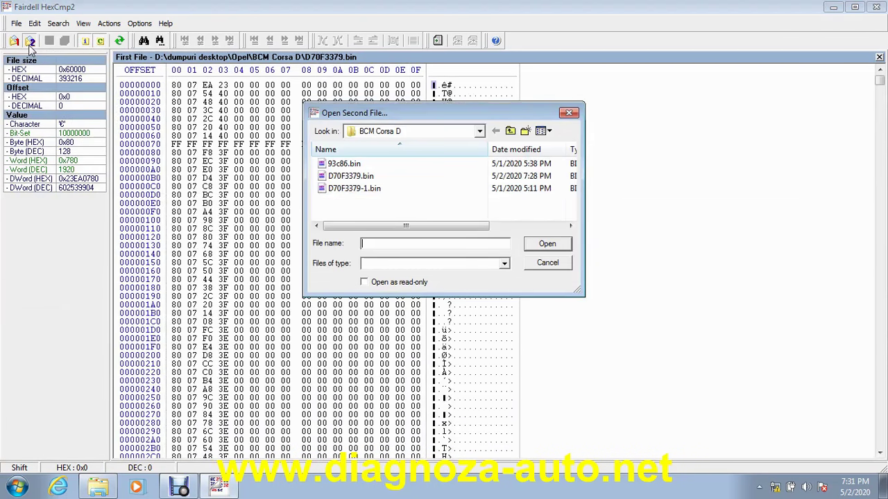
{"action": "left_click", "coordinate": [345, 191]}
{"action": "left_click", "coordinate": [548, 244]}
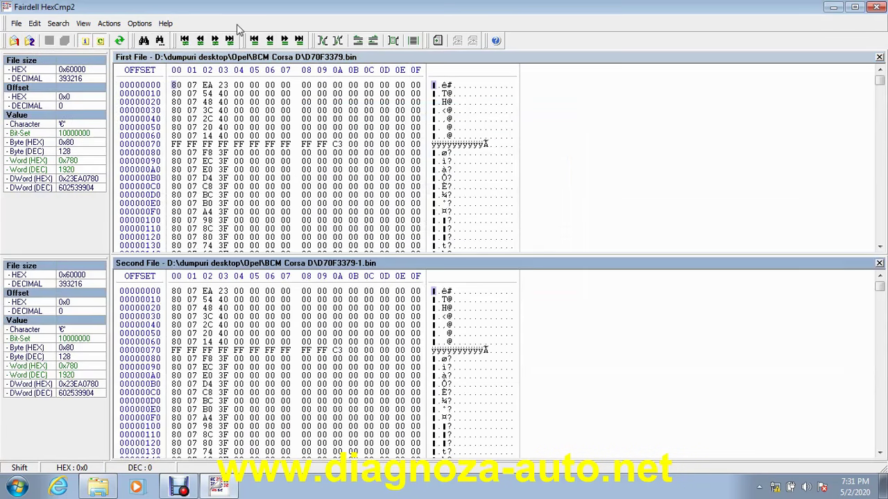
Step: Search for differences, acknowledge that none were found, and close HexCmp2
{"action": "left_click", "coordinate": [215, 40]}
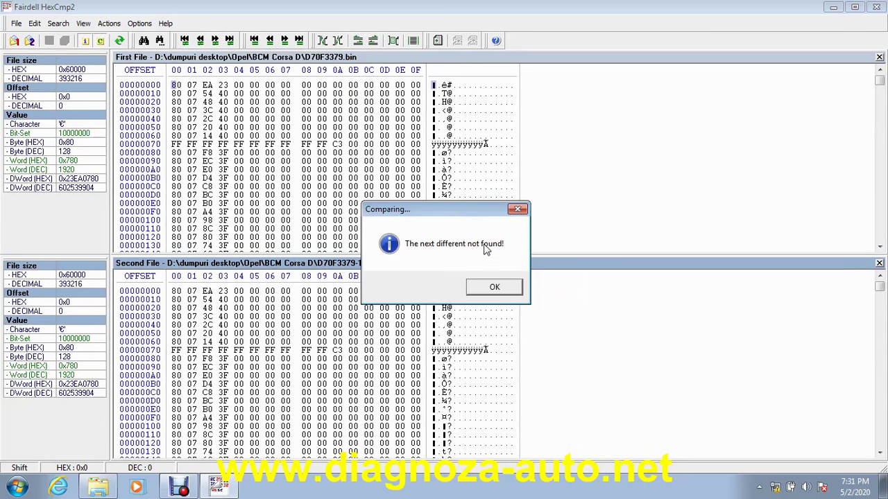
{"action": "left_click", "coordinate": [496, 286]}
{"action": "left_click", "coordinate": [501, 288]}
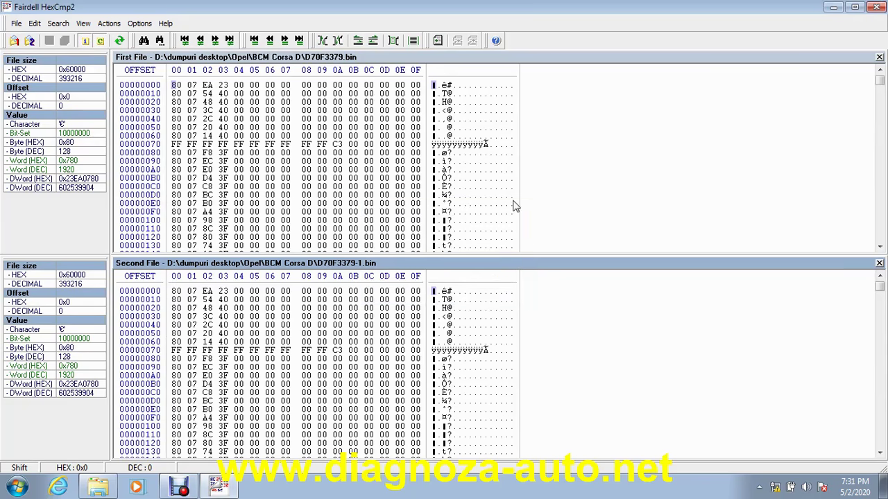
{"action": "left_click", "coordinate": [876, 7]}
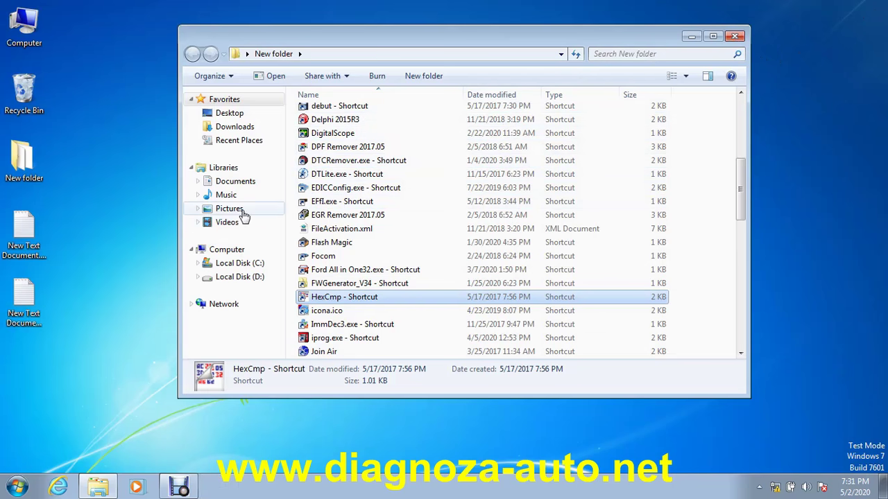
Step: Browse to D:\dumpuri desktop\Opel\BCM Corsa D to view the .bin dumps
{"action": "left_click", "coordinate": [228, 277]}
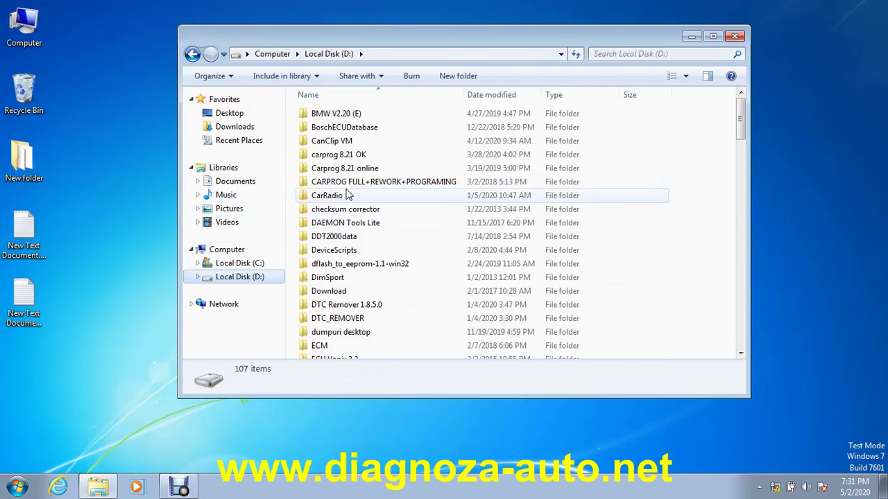
{"action": "double_click", "coordinate": [335, 334]}
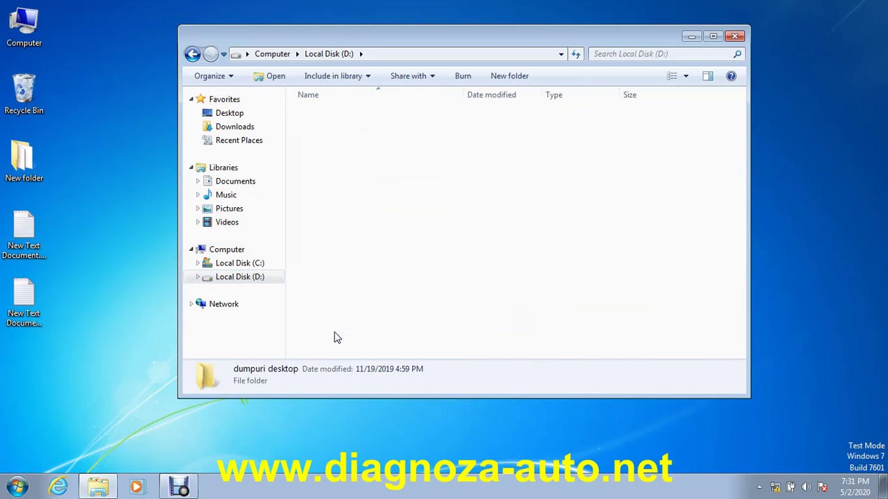
{"action": "double_click", "coordinate": [320, 290]}
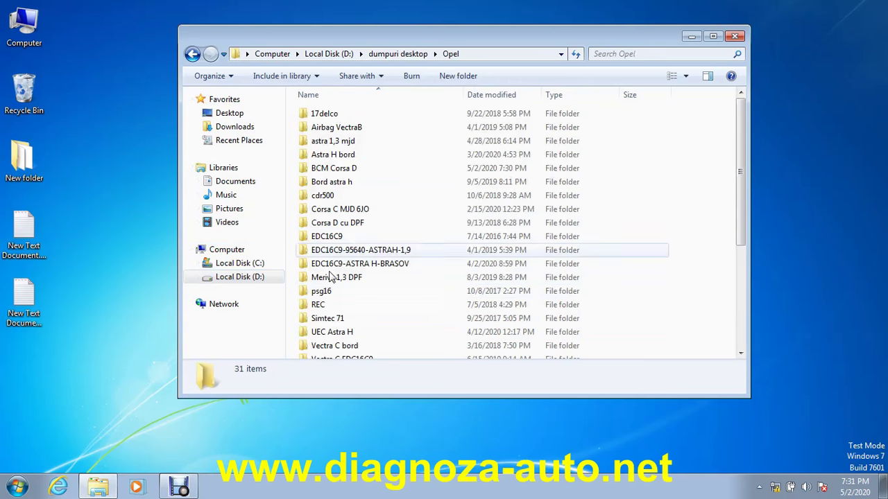
{"action": "double_click", "coordinate": [330, 170]}
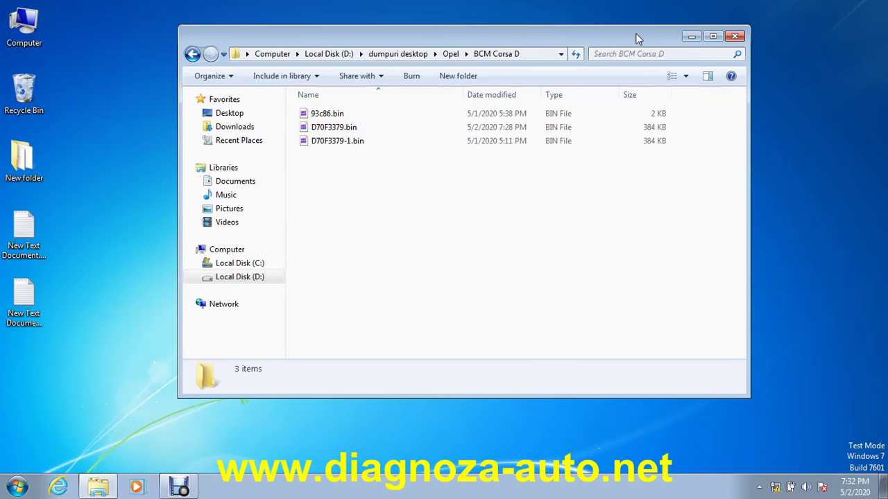
Step: Close Explorer and open New Text Document (2).txt with the PIN-calculation notes
{"action": "left_click", "coordinate": [735, 37]}
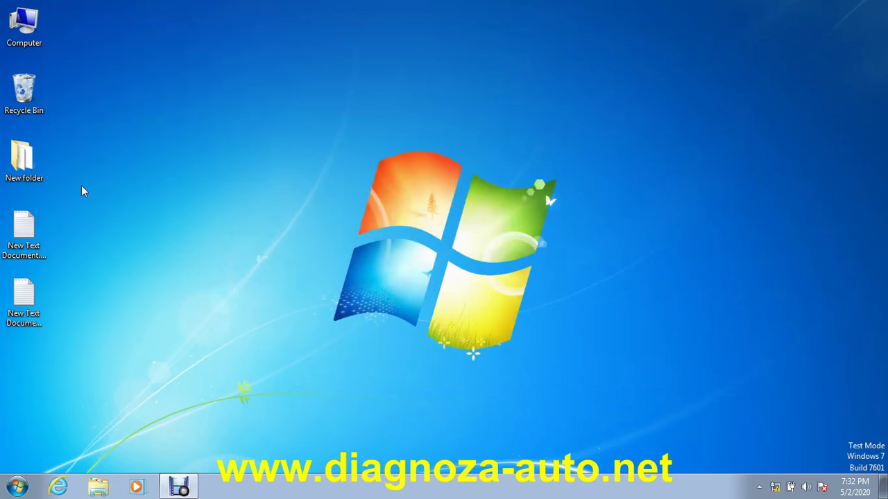
{"action": "left_click", "coordinate": [22, 294]}
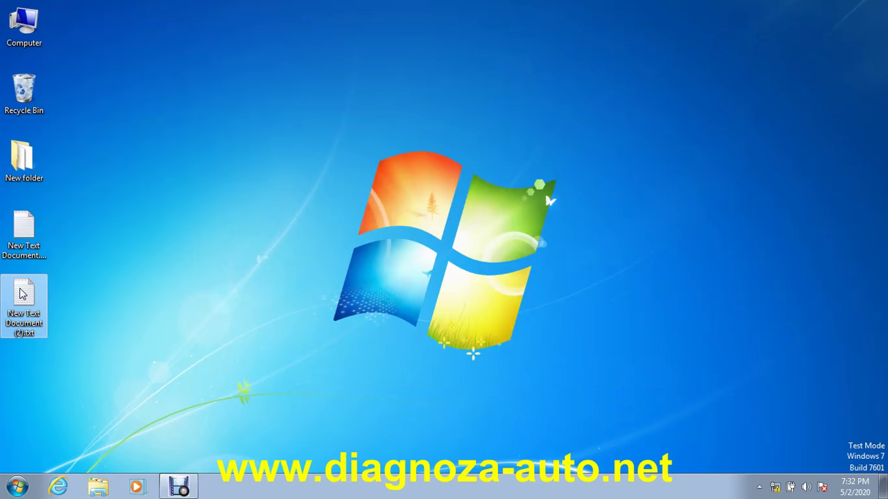
{"action": "double_click", "coordinate": [22, 294]}
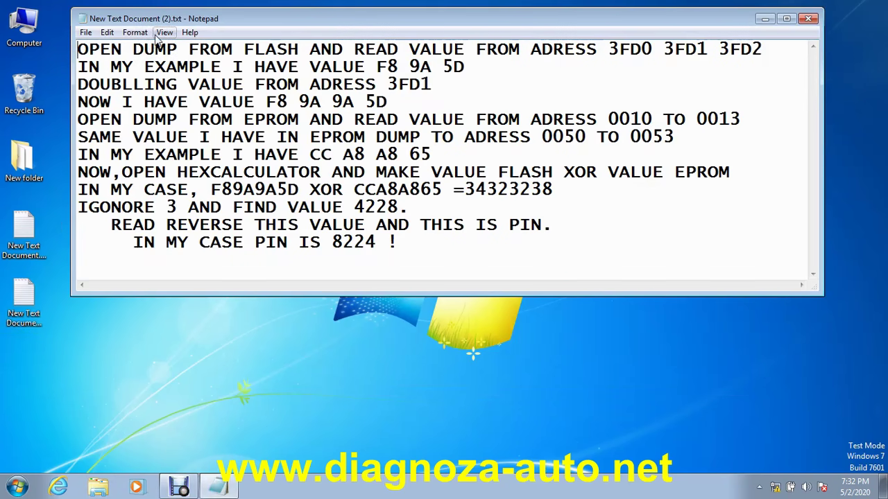
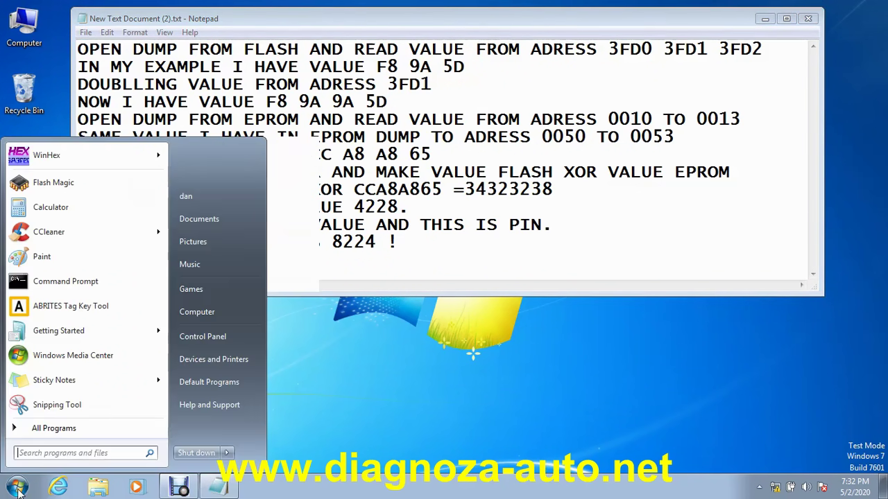
Step: Launch Calculator, switch it to Hex, and place it below the Notepad instructions
{"action": "left_click", "coordinate": [46, 213]}
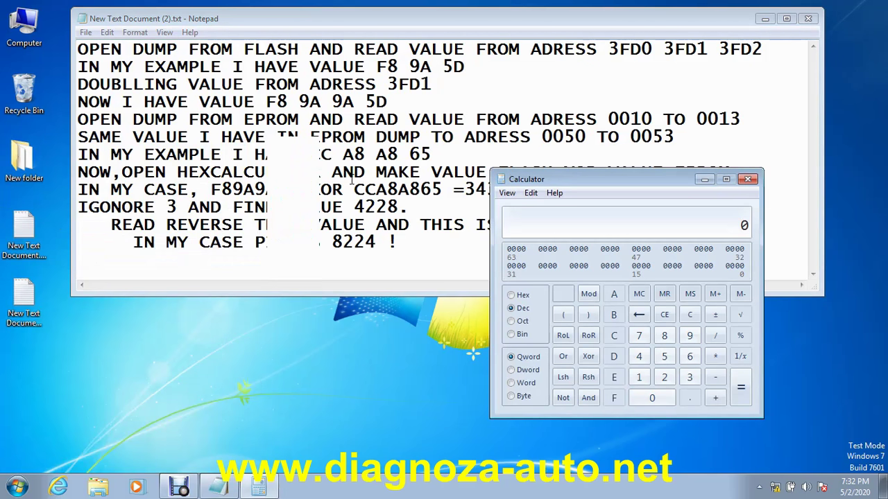
{"action": "left_click_drag", "start_coordinate": [559, 180], "coordinate": [482, 189]}
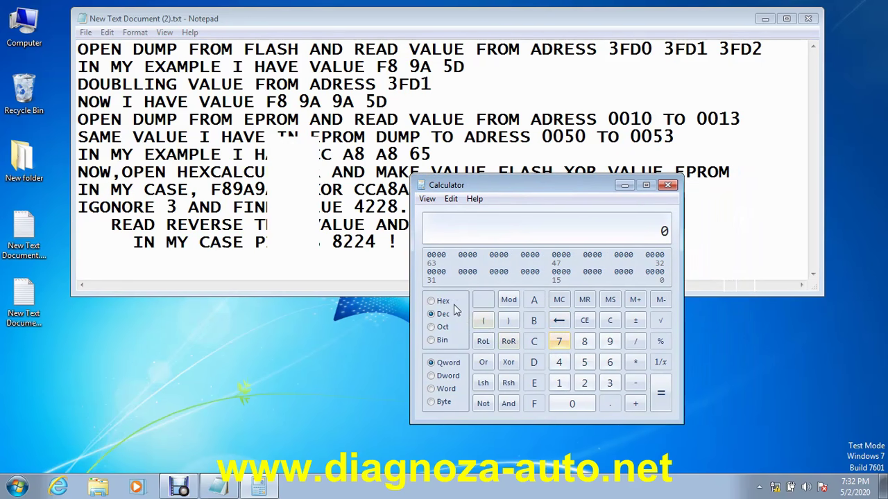
{"action": "left_click", "coordinate": [432, 302]}
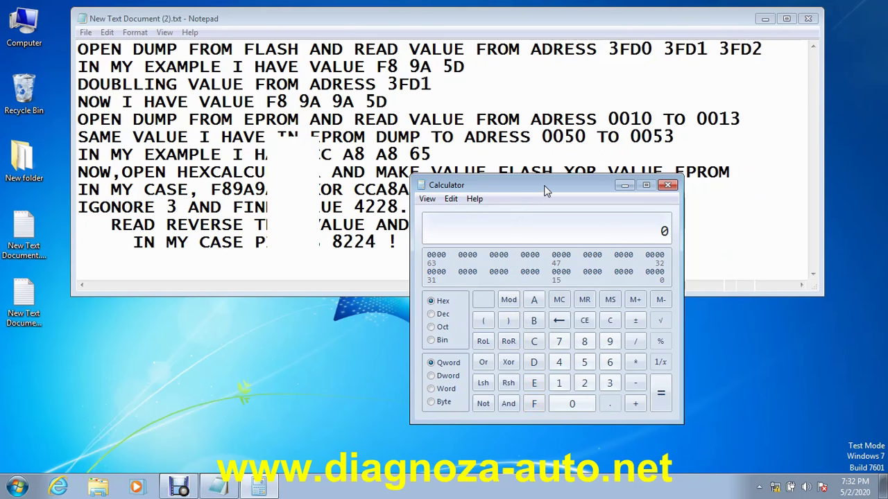
{"action": "left_click_drag", "start_coordinate": [544, 189], "coordinate": [551, 219]}
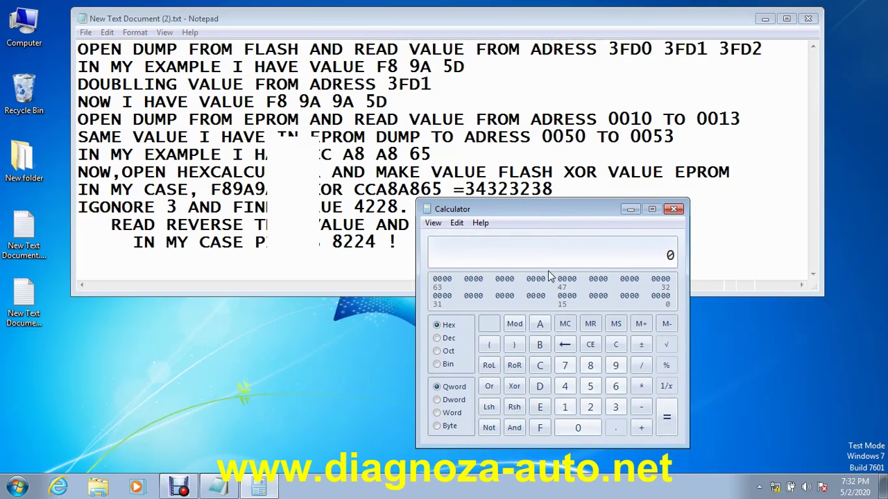
Step: Enter the flash value F89A9A5D, choose Xor, and begin the EEPROM value with C
{"action": "left_click", "coordinate": [540, 428]}
{"action": "left_click", "coordinate": [591, 366]}
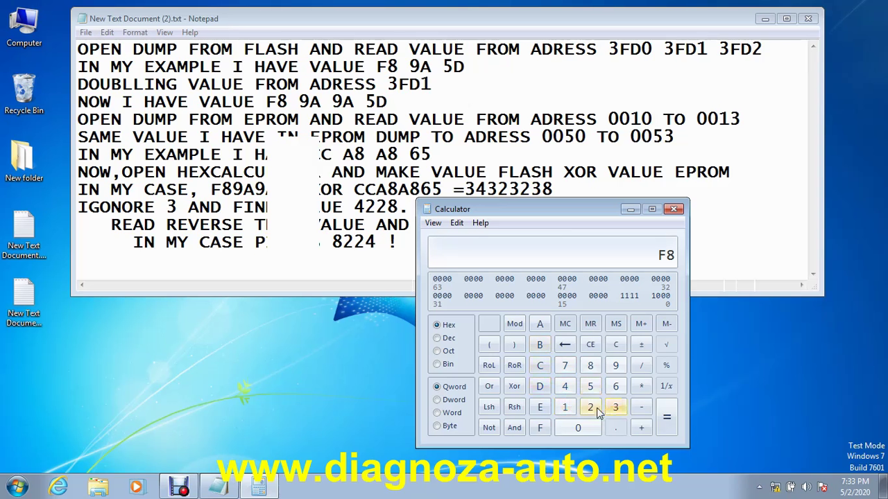
{"action": "left_click", "coordinate": [615, 366]}
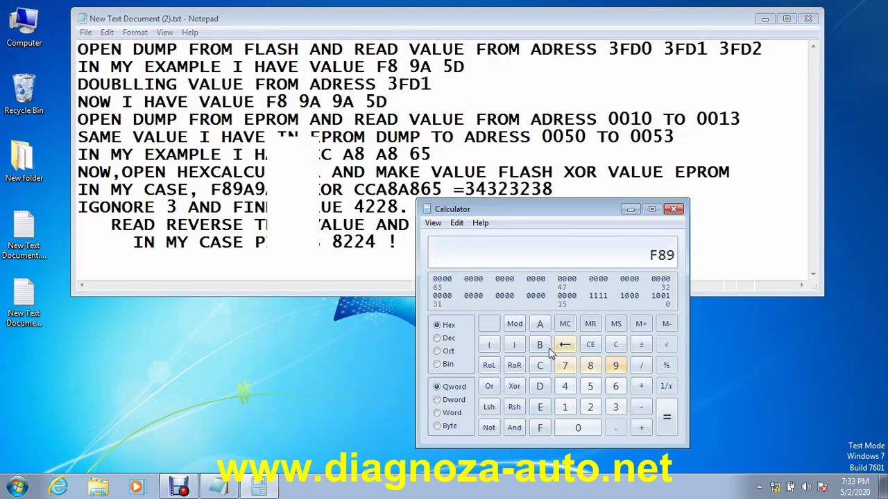
{"action": "left_click", "coordinate": [540, 324]}
{"action": "left_click", "coordinate": [615, 366]}
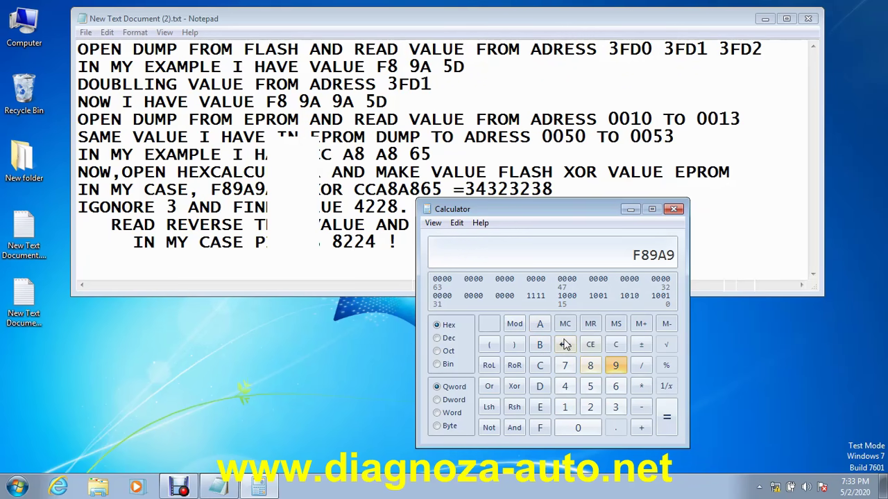
{"action": "left_click", "coordinate": [540, 324]}
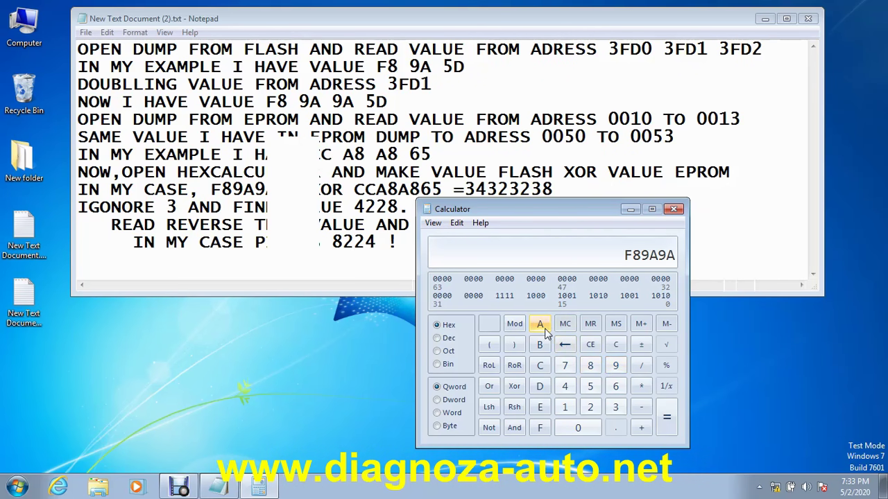
{"action": "left_click", "coordinate": [591, 386]}
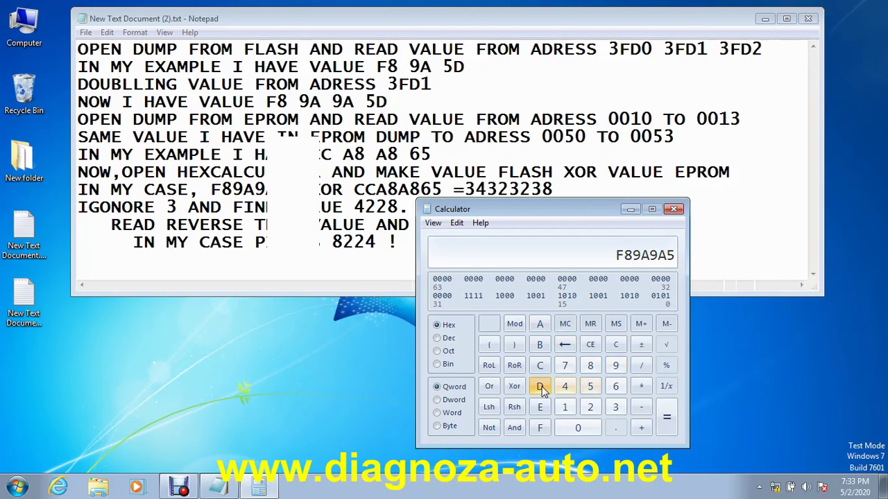
{"action": "left_click", "coordinate": [541, 389]}
{"action": "left_click", "coordinate": [514, 388]}
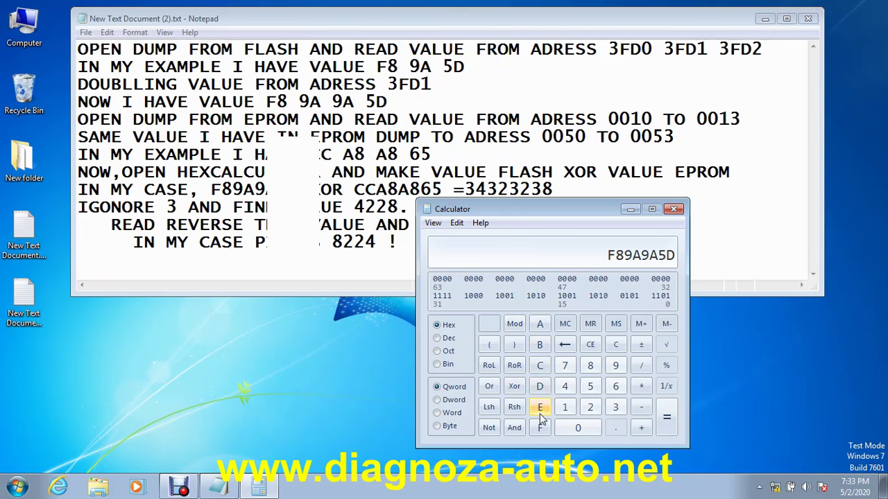
{"action": "left_click", "coordinate": [540, 368]}
{"action": "left_click", "coordinate": [541, 368]}
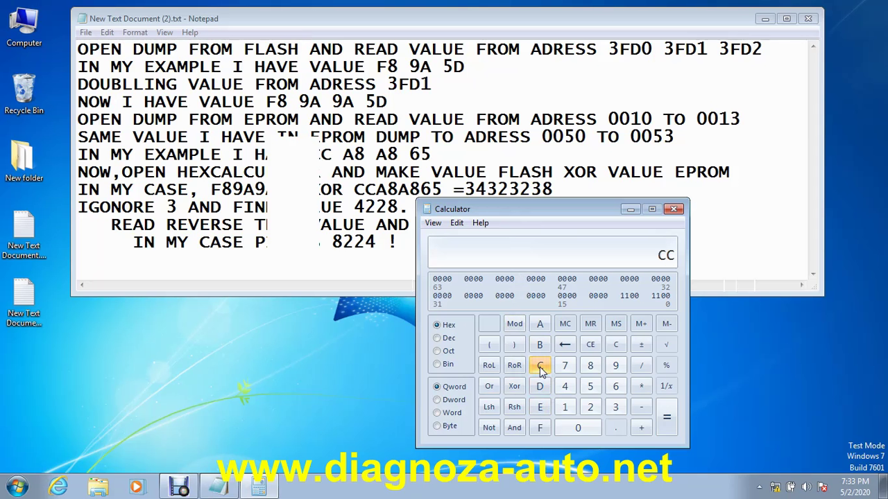
Step: Complete CCA8A865, compute the XOR result 34323238, and move Calculator beside the Notepad text
{"action": "left_click", "coordinate": [540, 324]}
{"action": "left_click", "coordinate": [591, 366]}
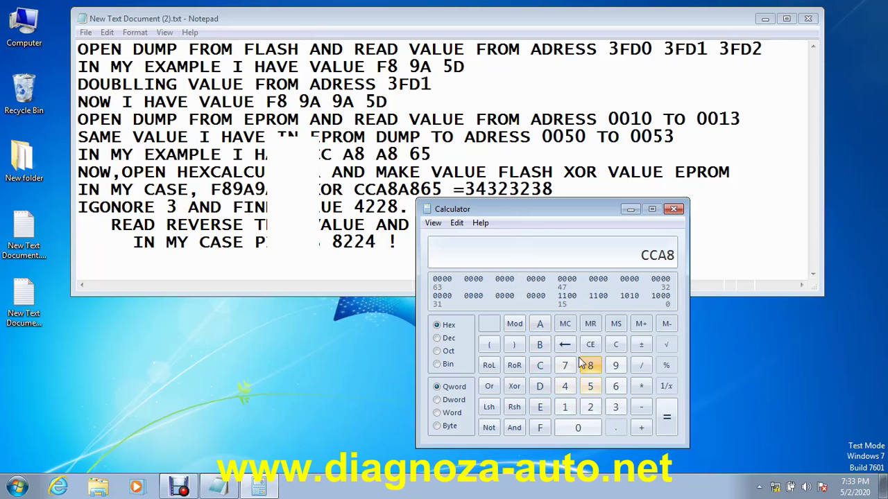
{"action": "left_click", "coordinate": [540, 324]}
{"action": "left_click", "coordinate": [591, 368]}
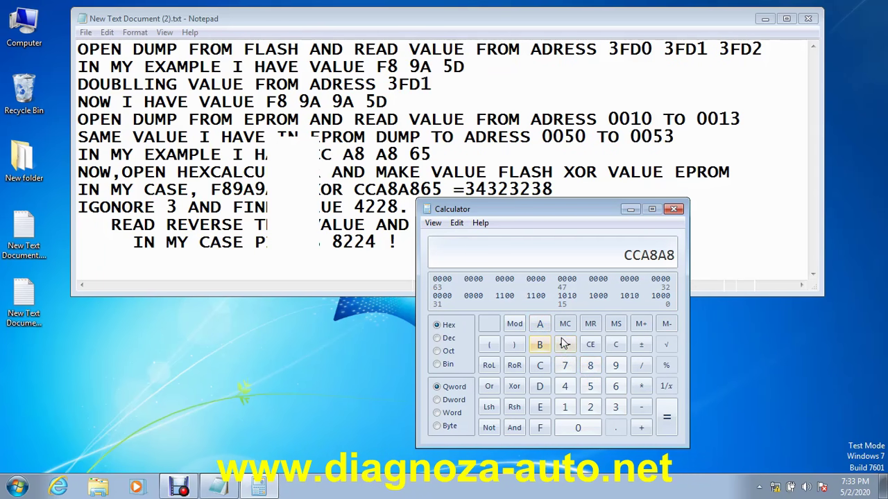
{"action": "left_click", "coordinate": [616, 387]}
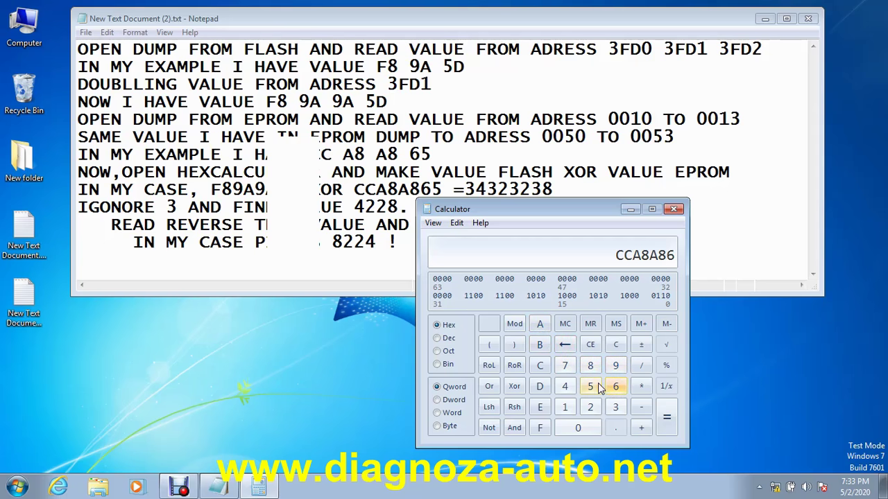
{"action": "left_click", "coordinate": [593, 389]}
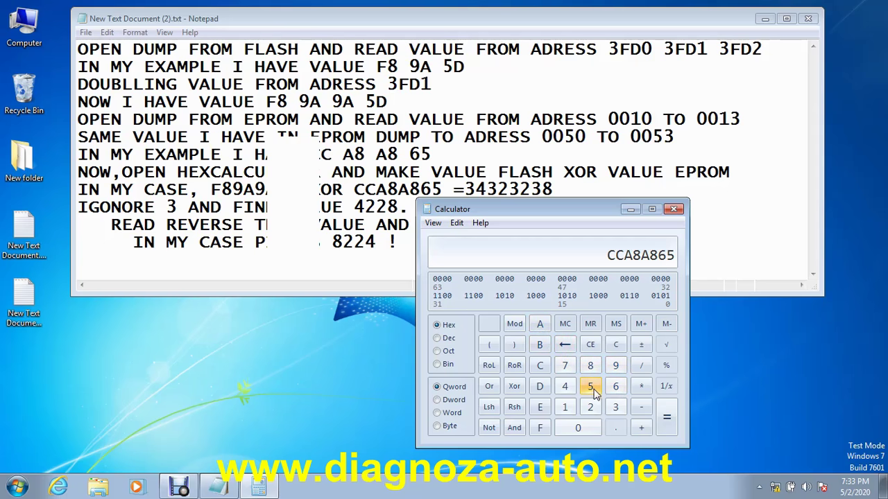
{"action": "left_click", "coordinate": [666, 421]}
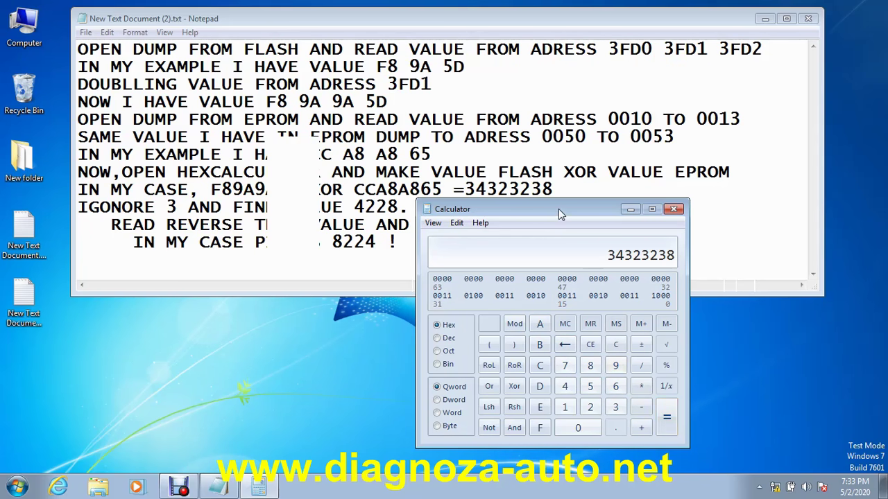
{"action": "left_click_drag", "start_coordinate": [558, 209], "coordinate": [732, 223]}
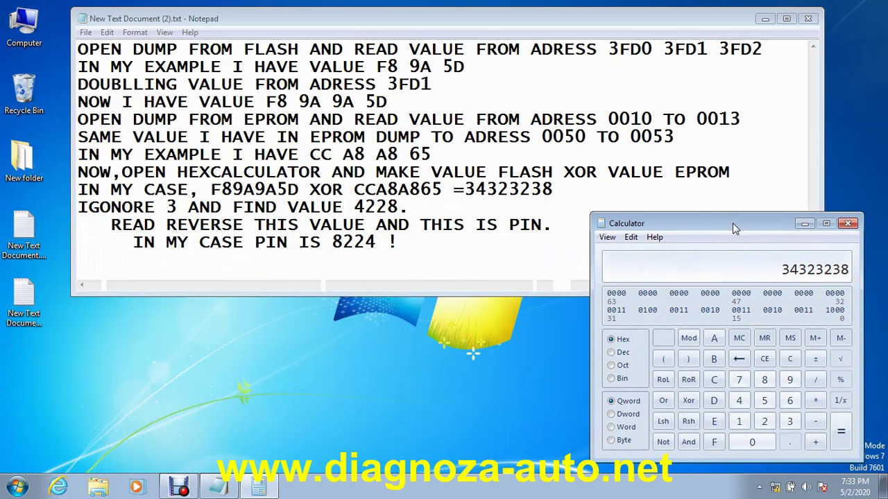